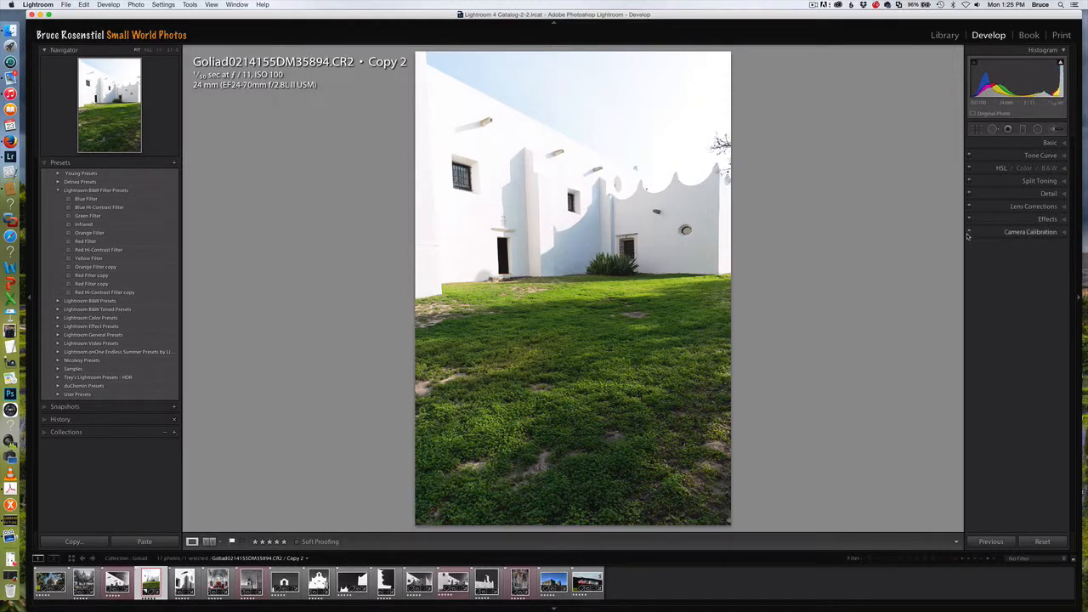
Straighten the building's perspective with the Auto Upright lens correction
left_click(1066, 206)
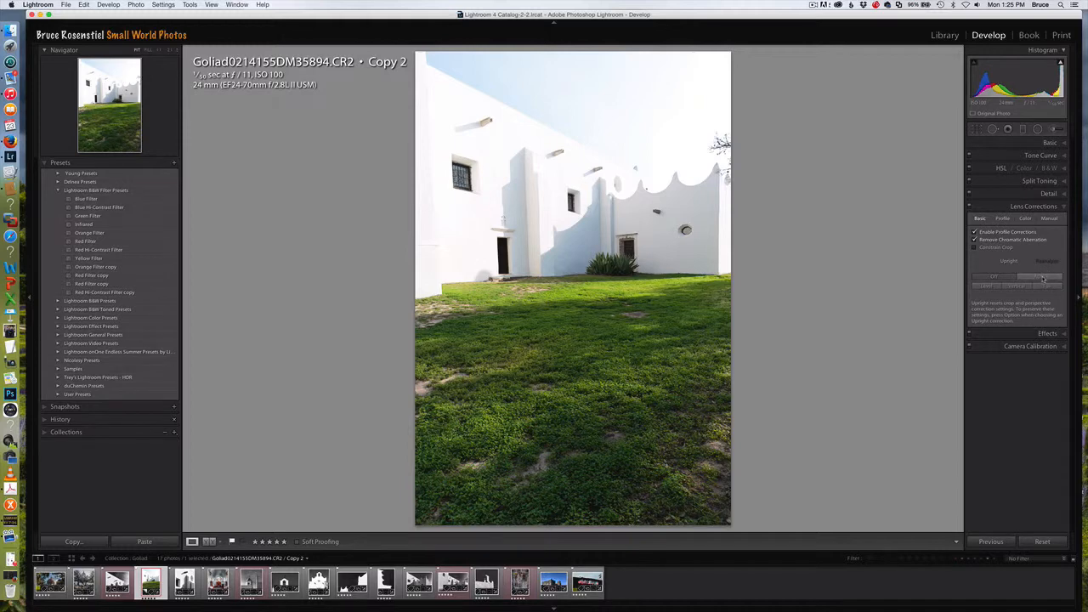
left_click(1041, 278)
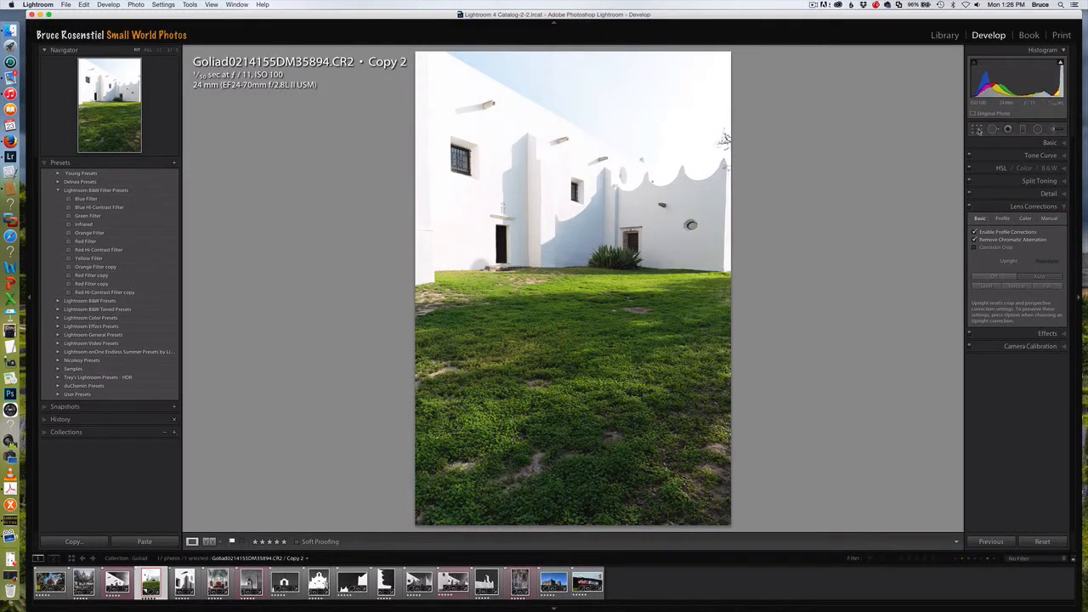
Crop the photo to the nearly square area of rooflines, wooden spouts and small window, checking the framing with the surroundings blacked out
left_click(977, 129)
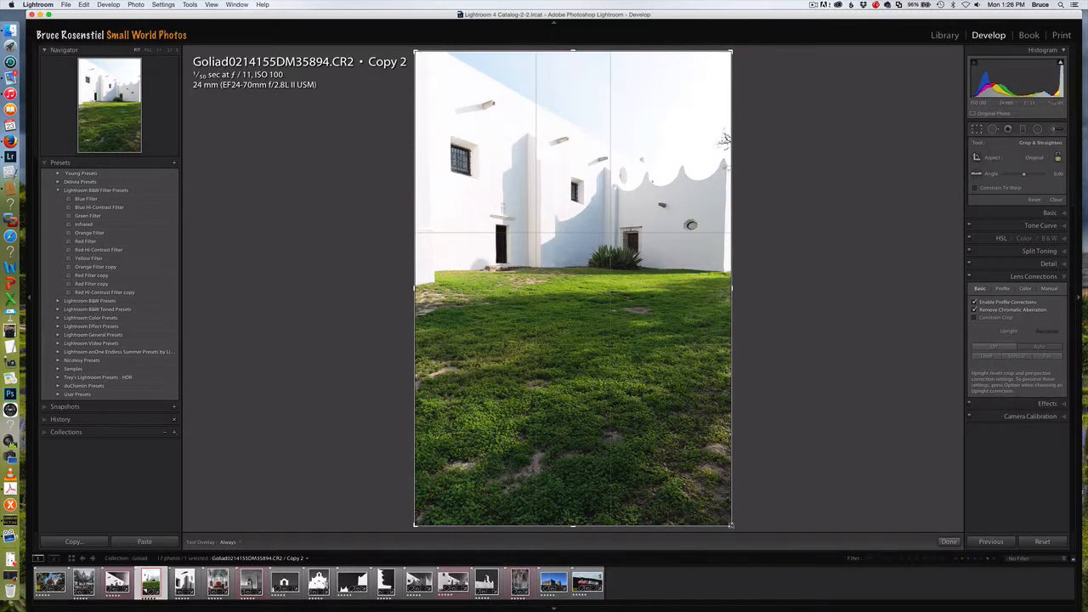
left_click_drag(731, 525, 702, 371)
left_click_drag(443, 374, 504, 377)
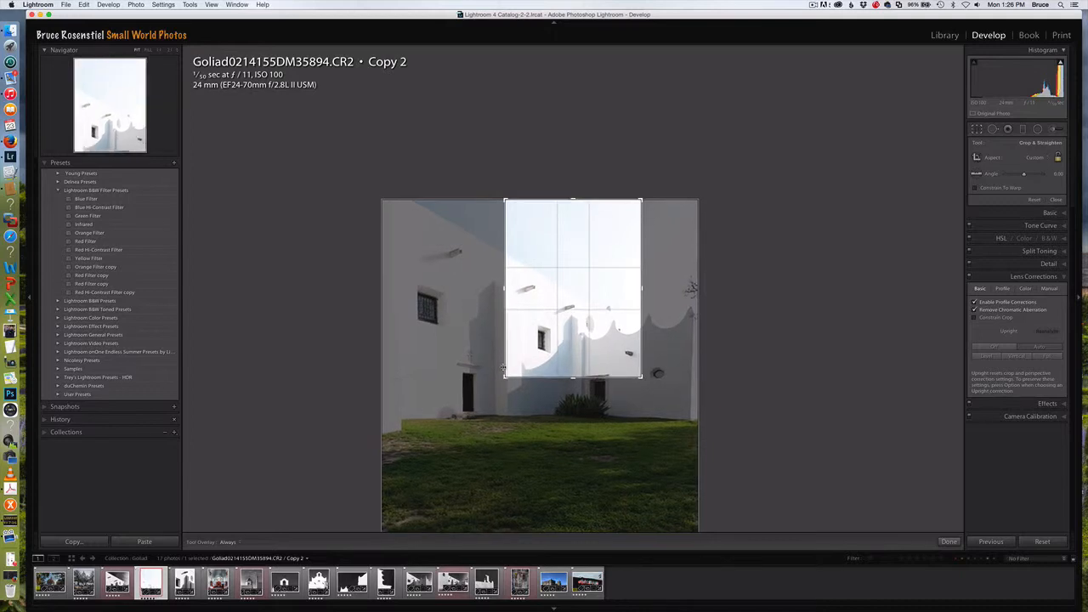
left_click_drag(573, 200, 589, 232)
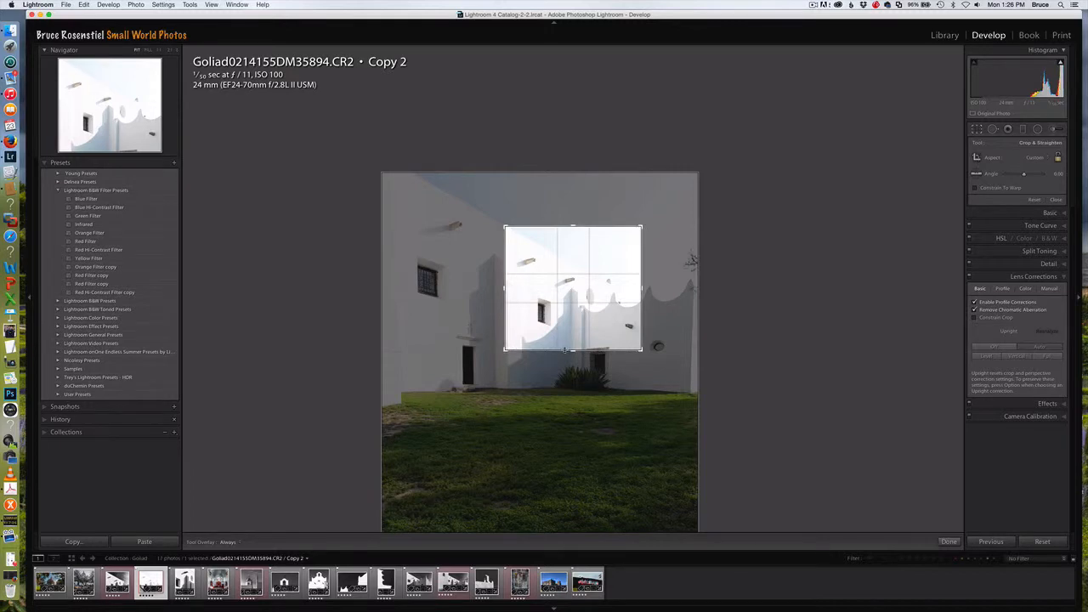
left_click_drag(564, 349, 565, 342)
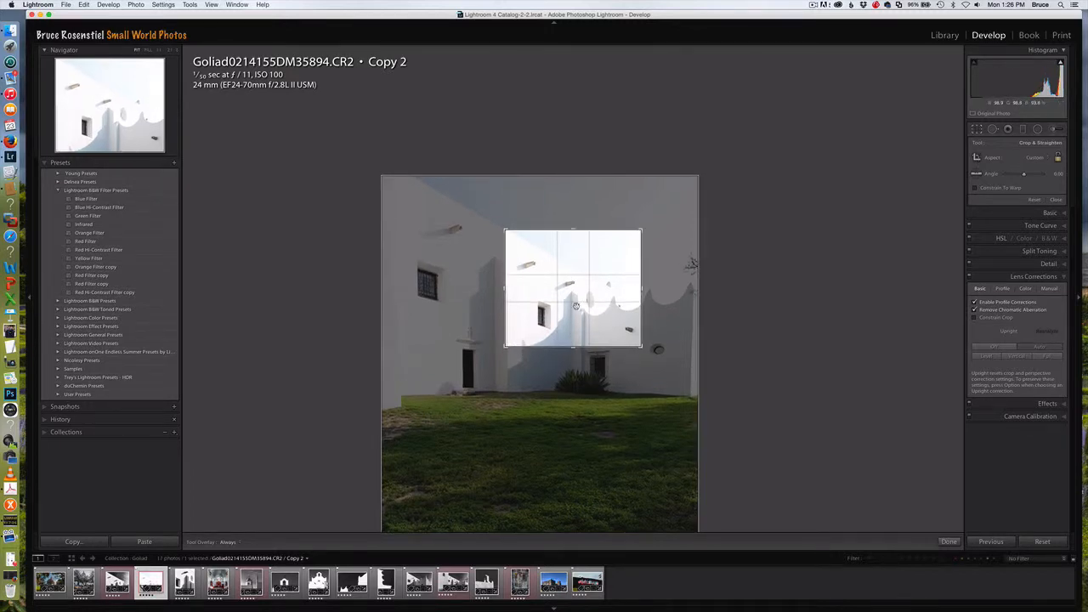
left_click_drag(505, 316, 507, 317)
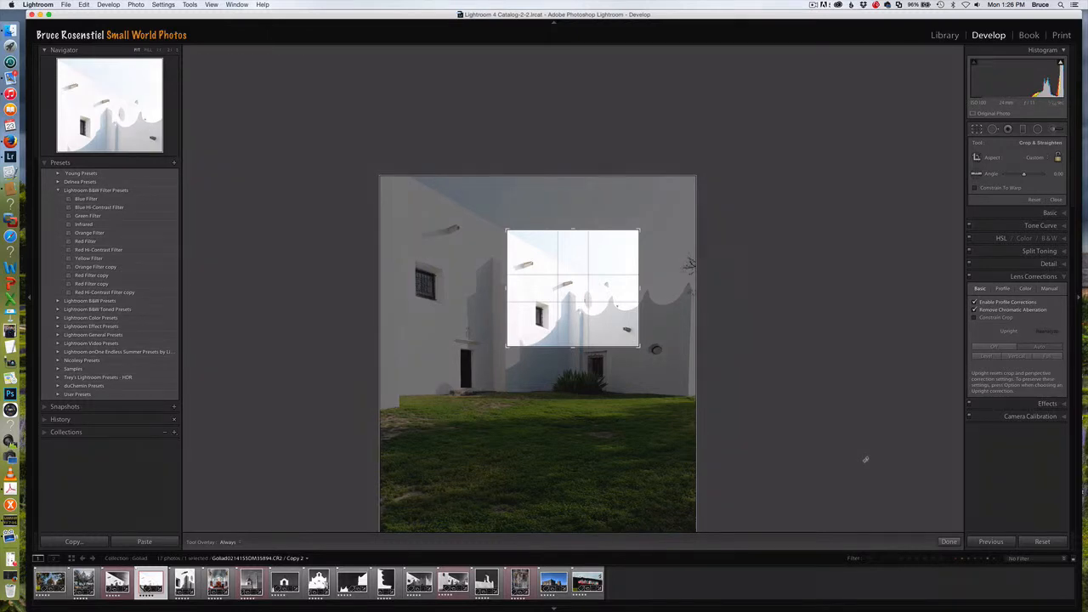
key("l")
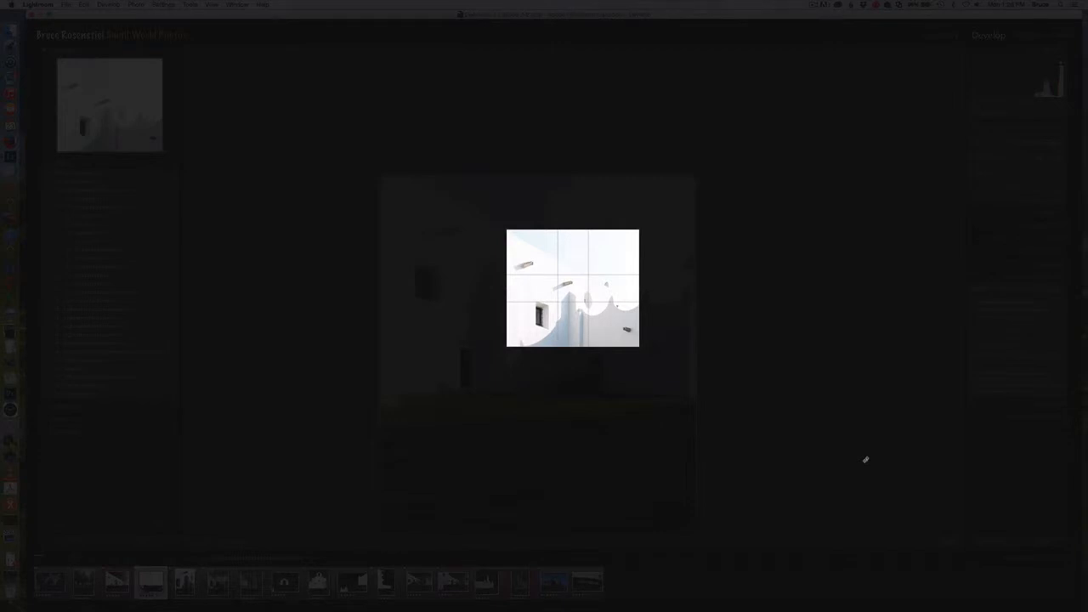
key("l")
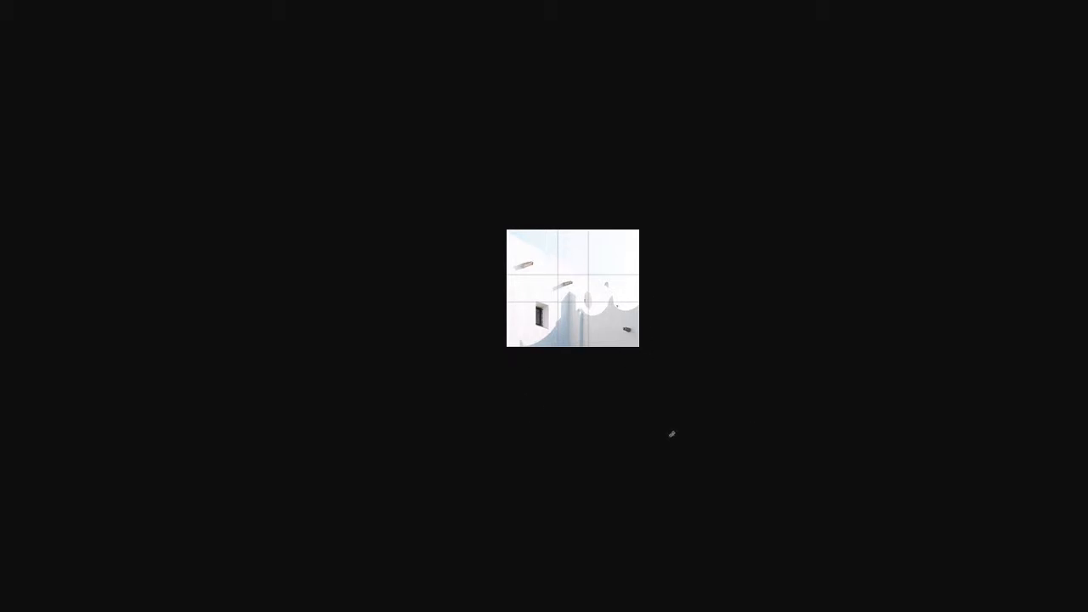
key("l")
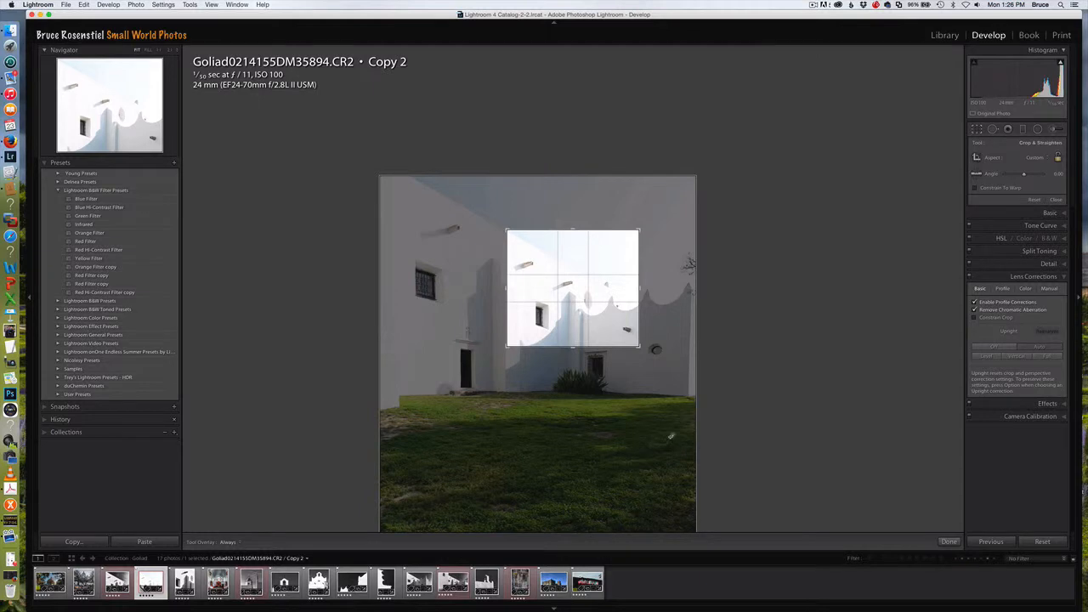
left_click(949, 541)
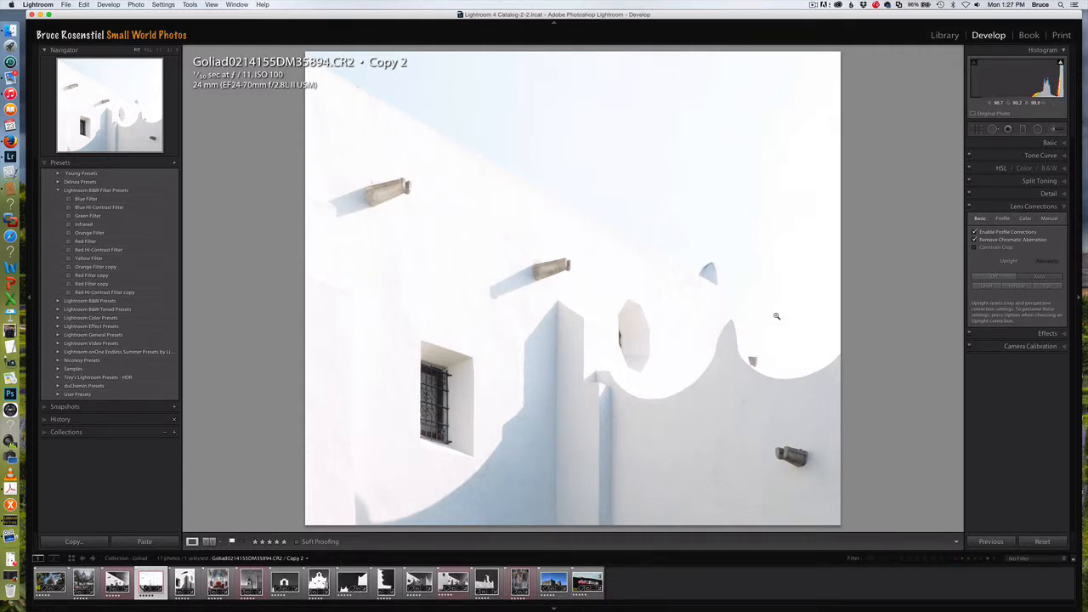
Reopen the crop and extend its lower edge slightly to include a little more of the wall
key("r")
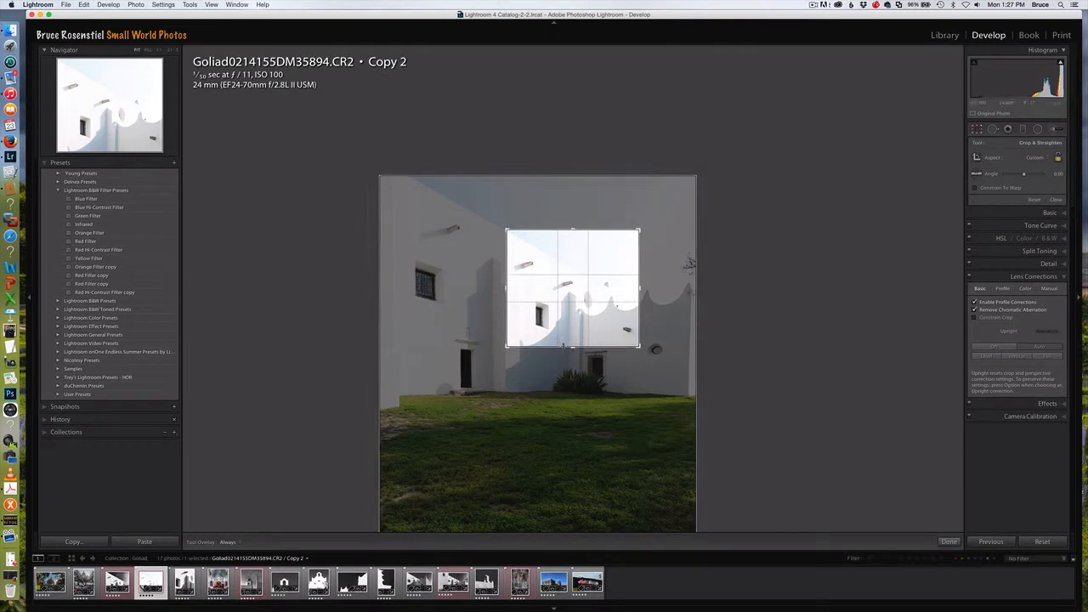
left_click_drag(565, 348, 564, 350)
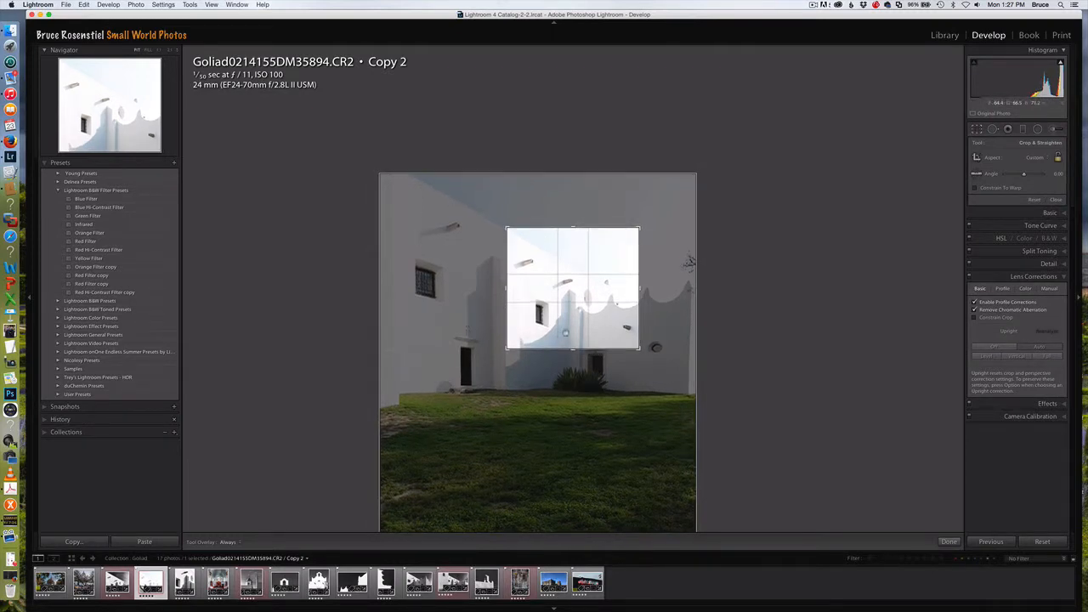
left_click(948, 542)
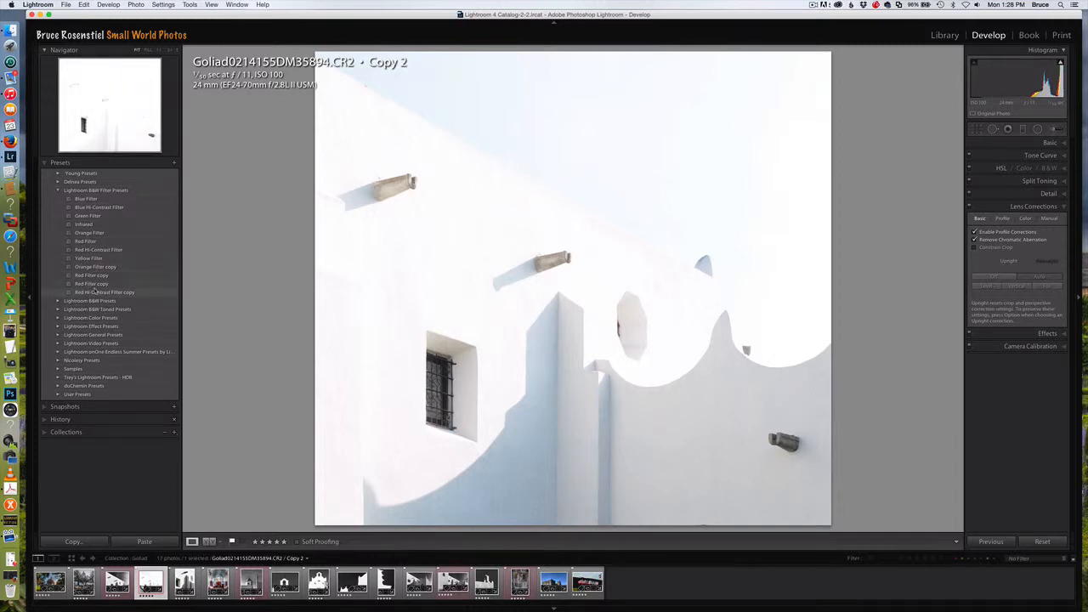
Apply the Blue Hi-Contrast Filter black-and-white preset and lower the Exposure to −0.85
left_click(110, 209)
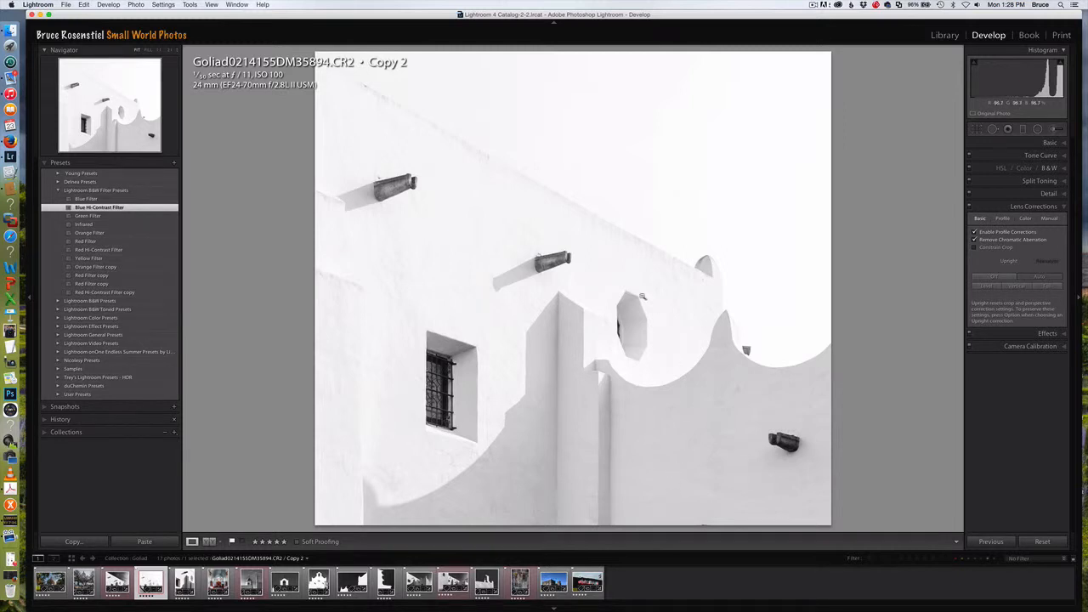
left_click(1065, 146)
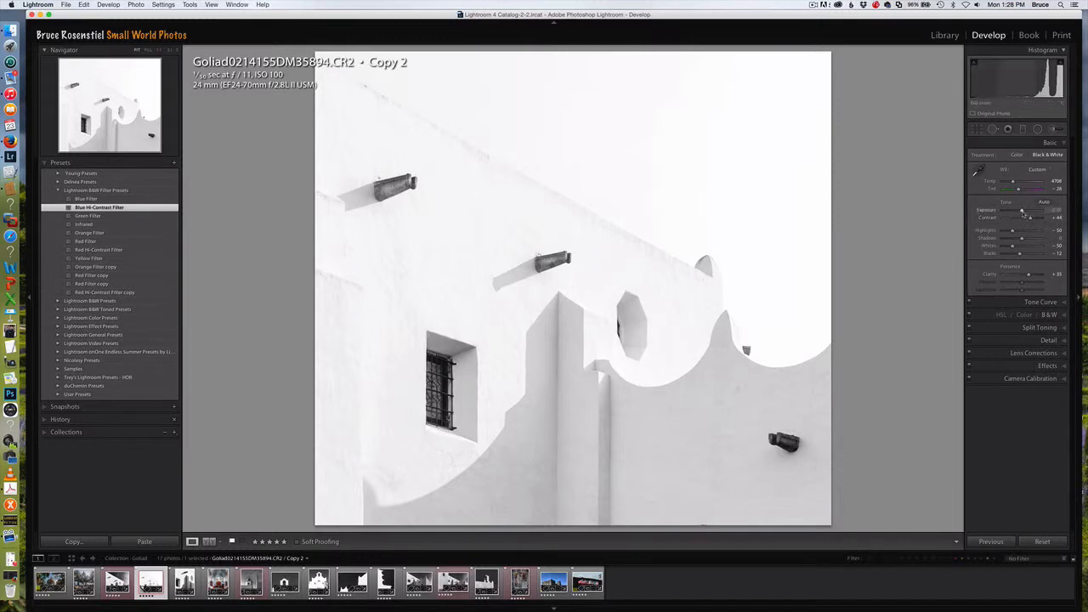
left_click_drag(1021, 212, 1017, 212)
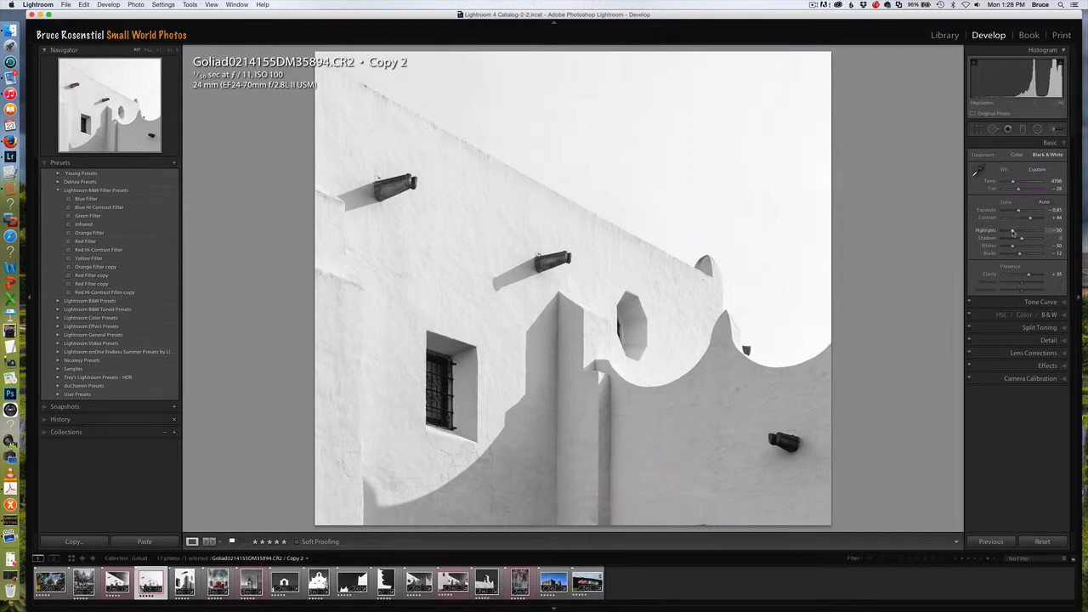
Set Highlights to −84 and Whites to +13, and lower the Blacks slightly, using the clipping preview
left_click_drag(1012, 231, 1006, 231)
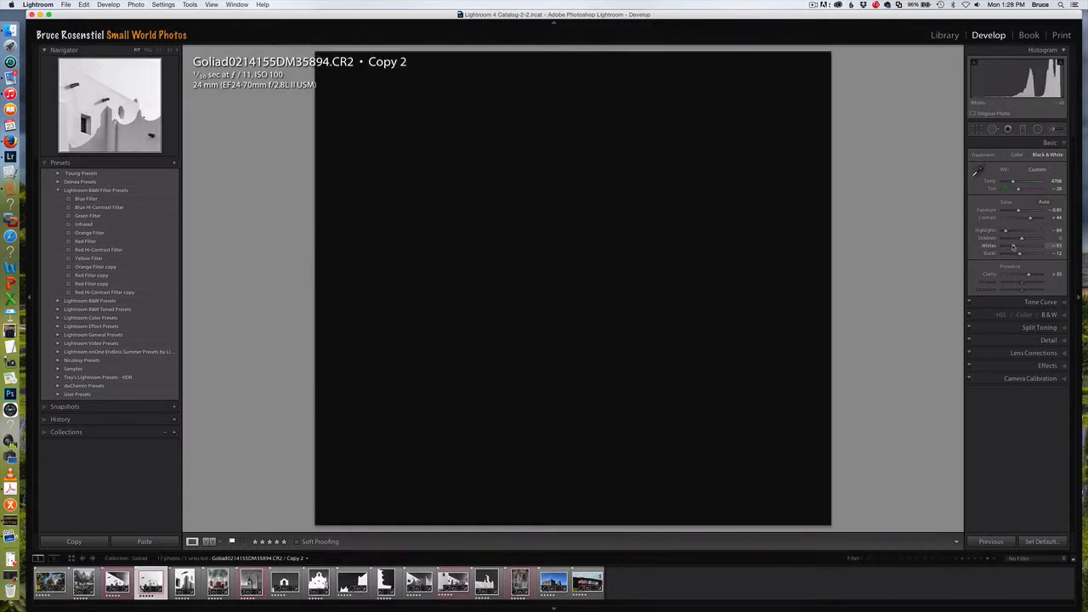
left_click_drag(1013, 246, 1024, 247)
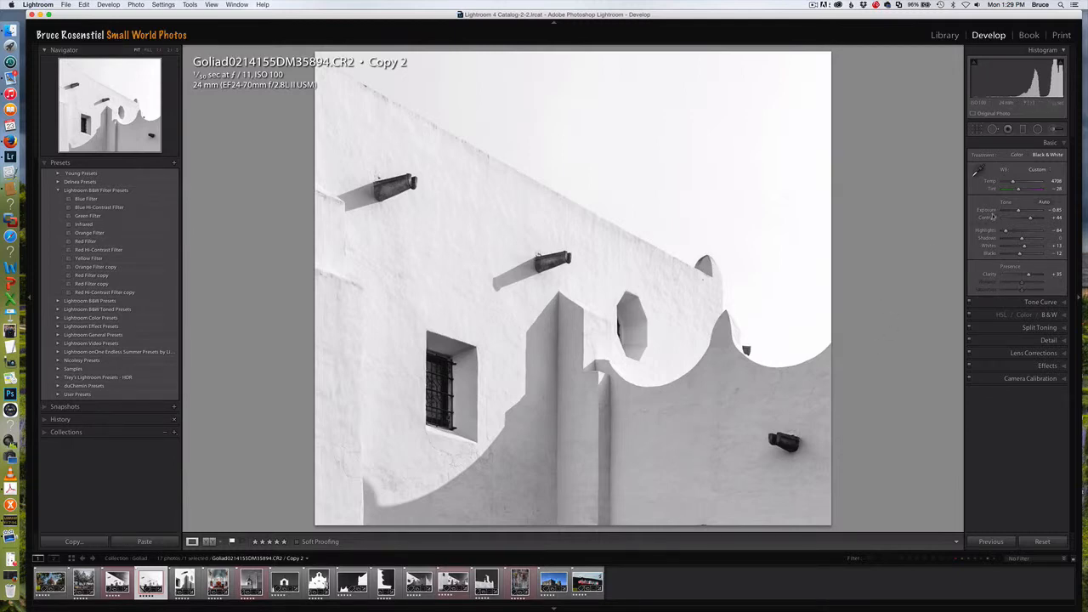
key("alt")
mouse_move(1020, 253)
left_mouse_down()
mouse_move(1009, 258)
mouse_move(1018, 256)
left_mouse_up()
Darken the sky and the shadowed wall in the Black & White Mix, bringing Blue to about −96 and Aqua to about +43
left_click(1065, 316)
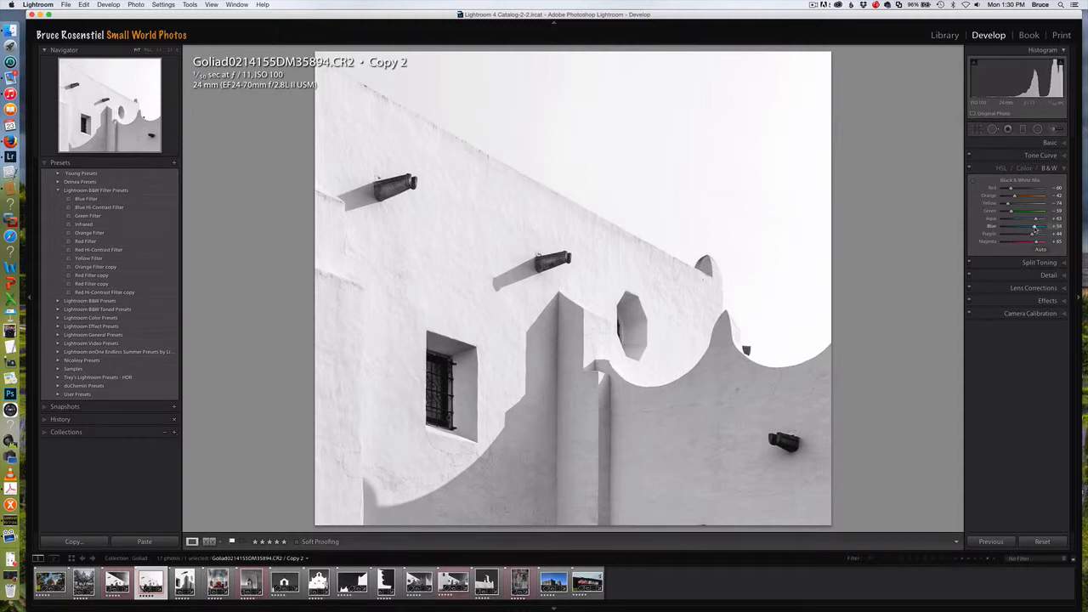
left_click_drag(1035, 228, 1012, 231)
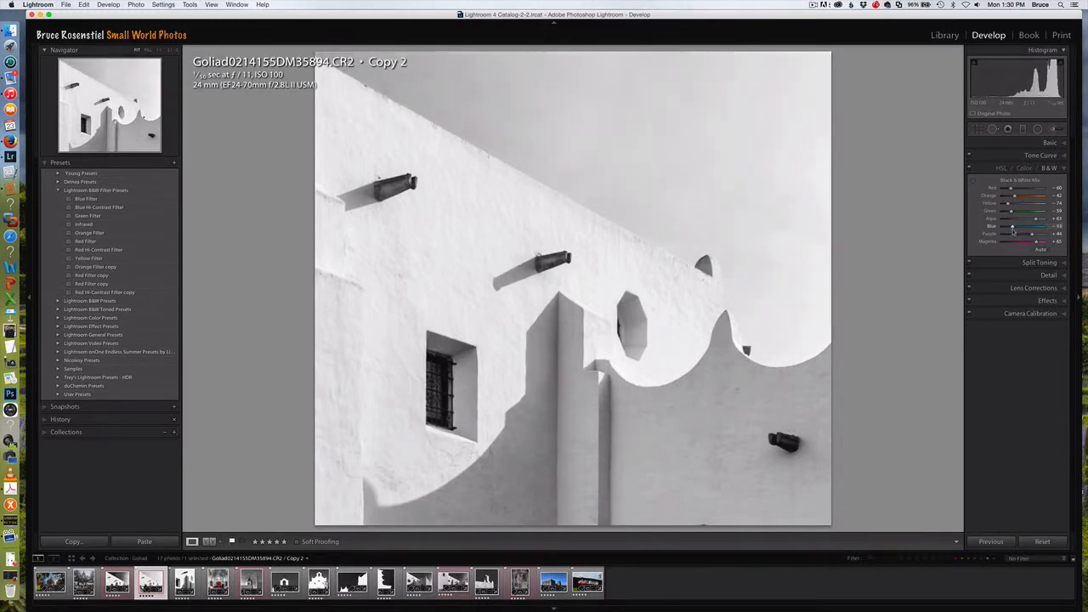
left_click(973, 181)
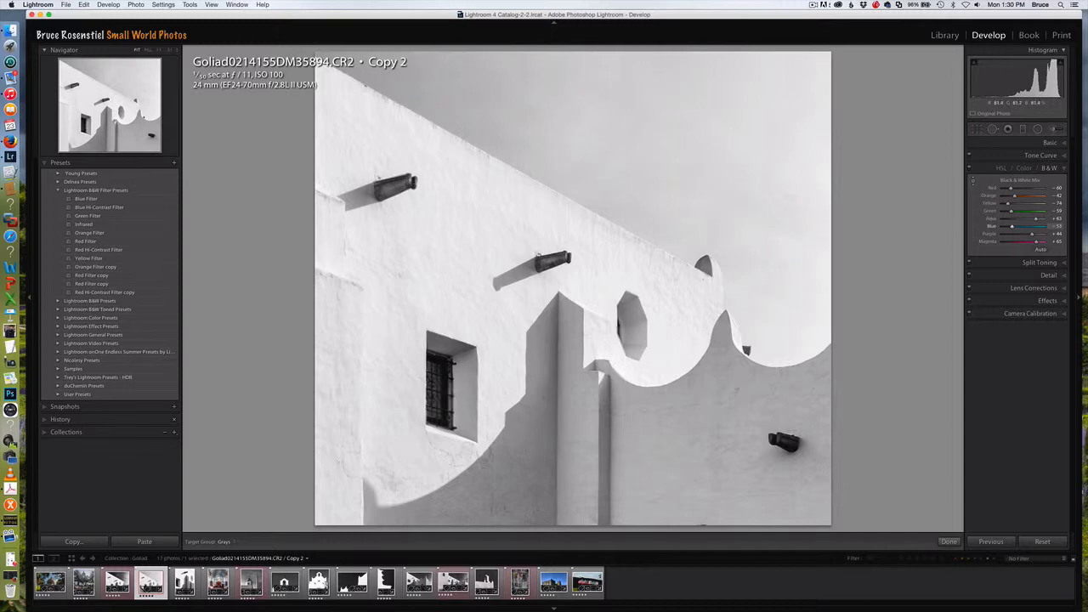
left_click_drag(562, 87, 565, 96)
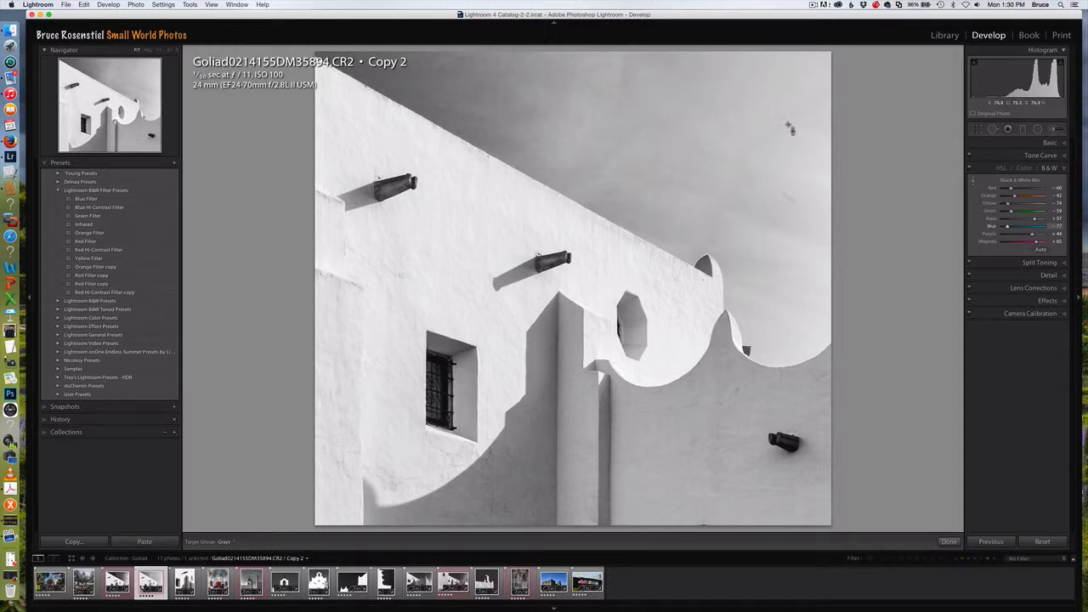
left_click_drag(518, 98, 519, 98)
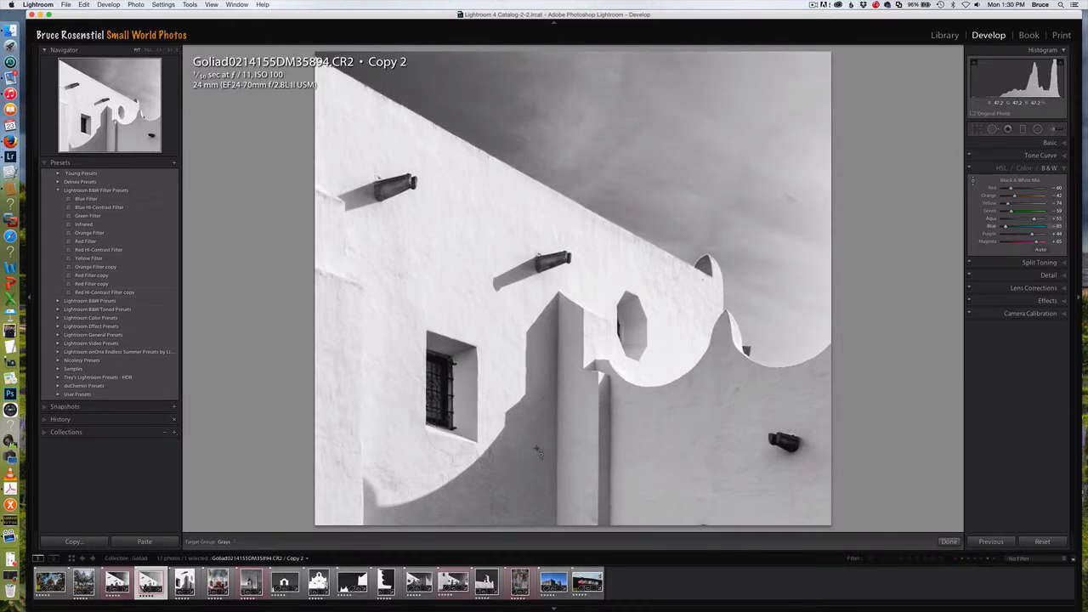
left_click_drag(538, 435, 537, 446)
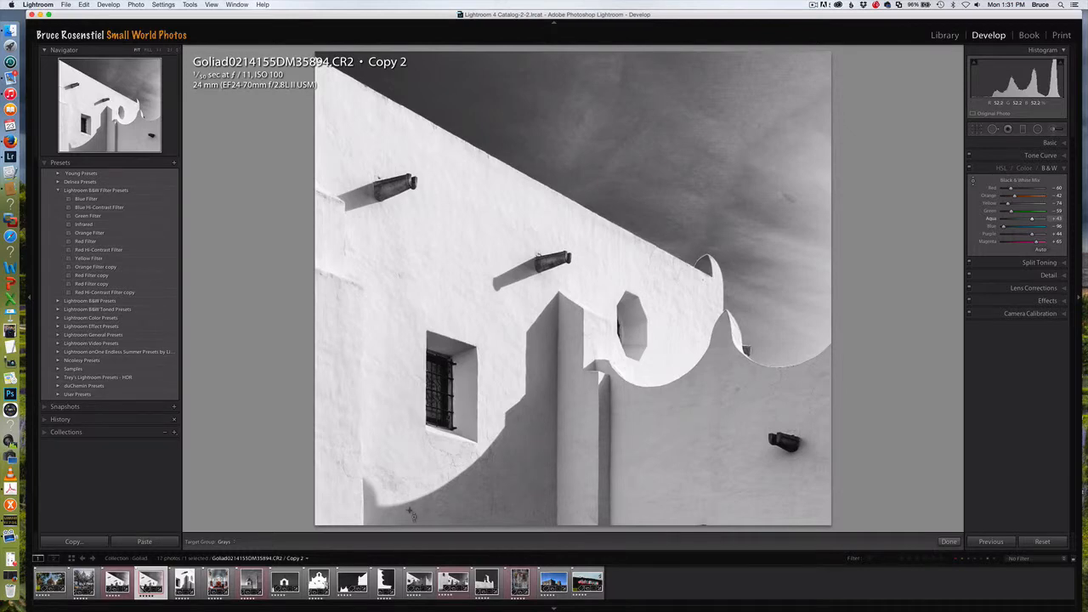
Compare the photo before and after the edits side by side, and return to the single-image view
left_click(1064, 169)
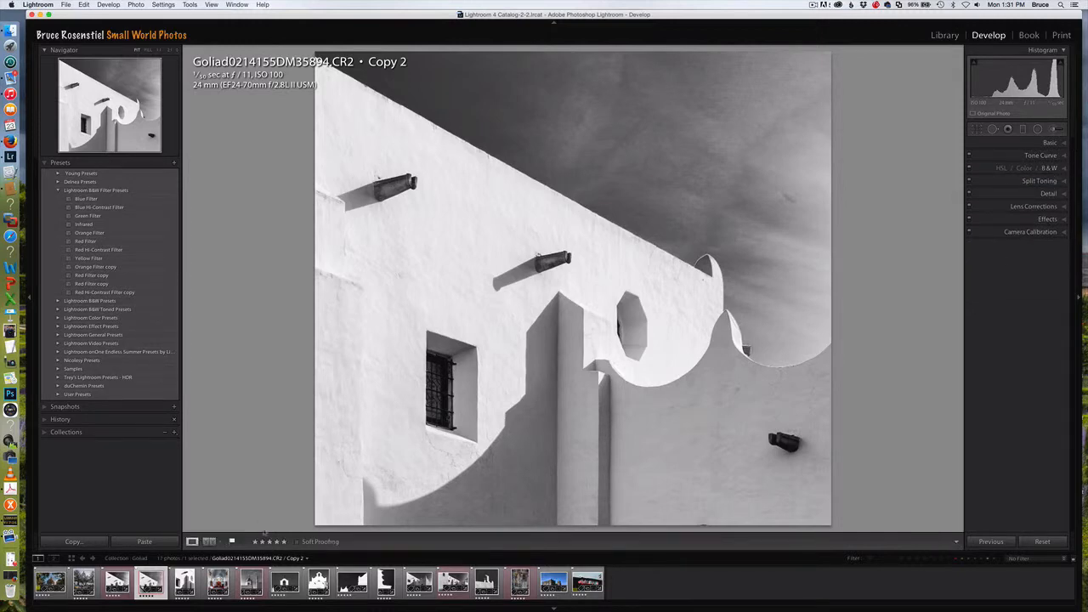
left_click(209, 543)
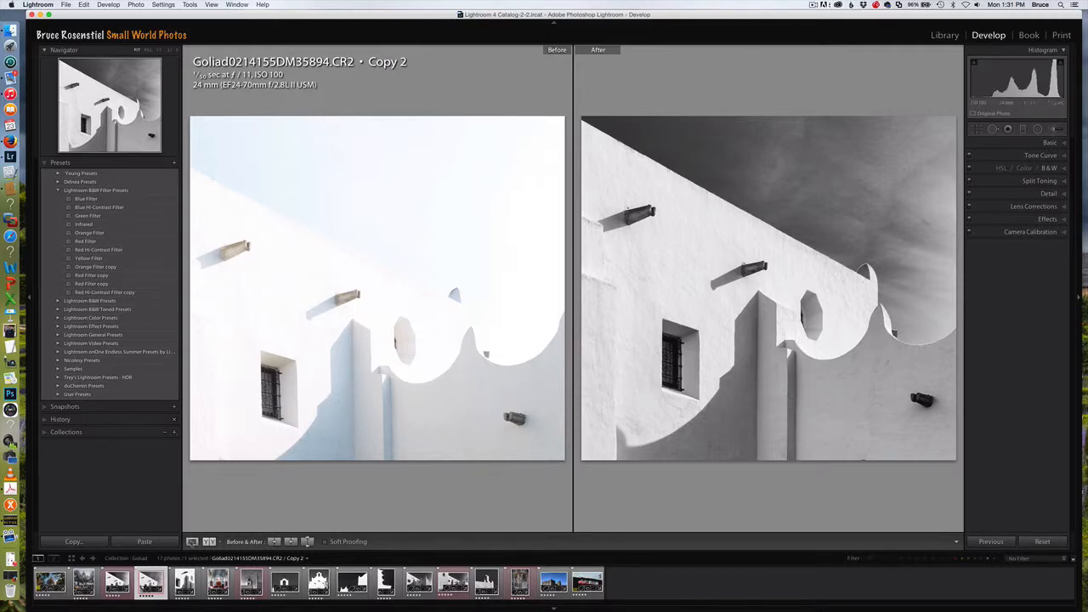
left_click(192, 542)
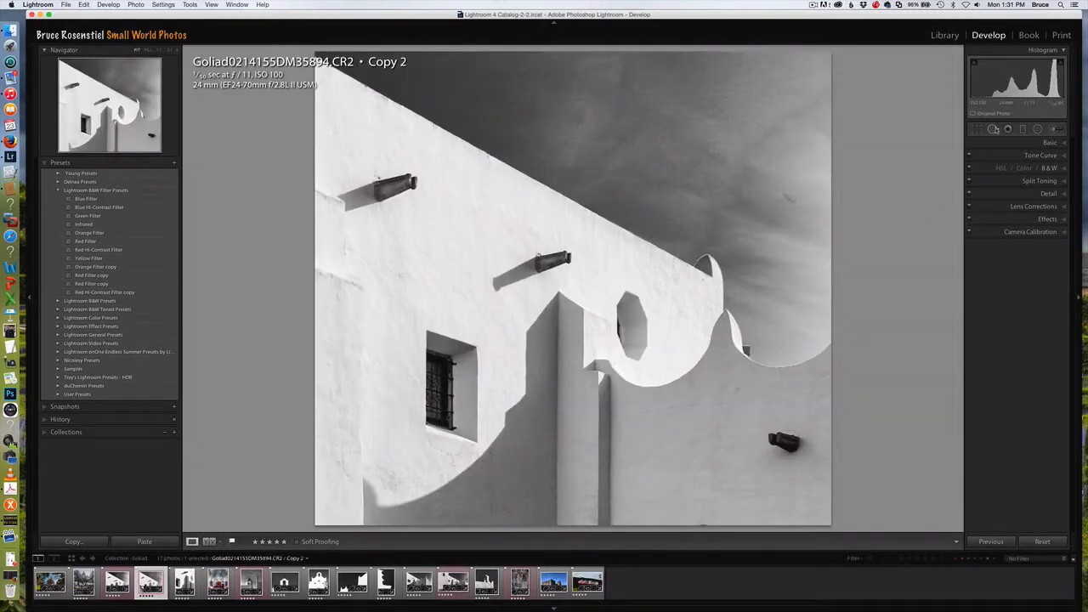
Heal the dark spot in the sky near the photo's right edge with Spot Removal
left_click(993, 129)
left_click(786, 195)
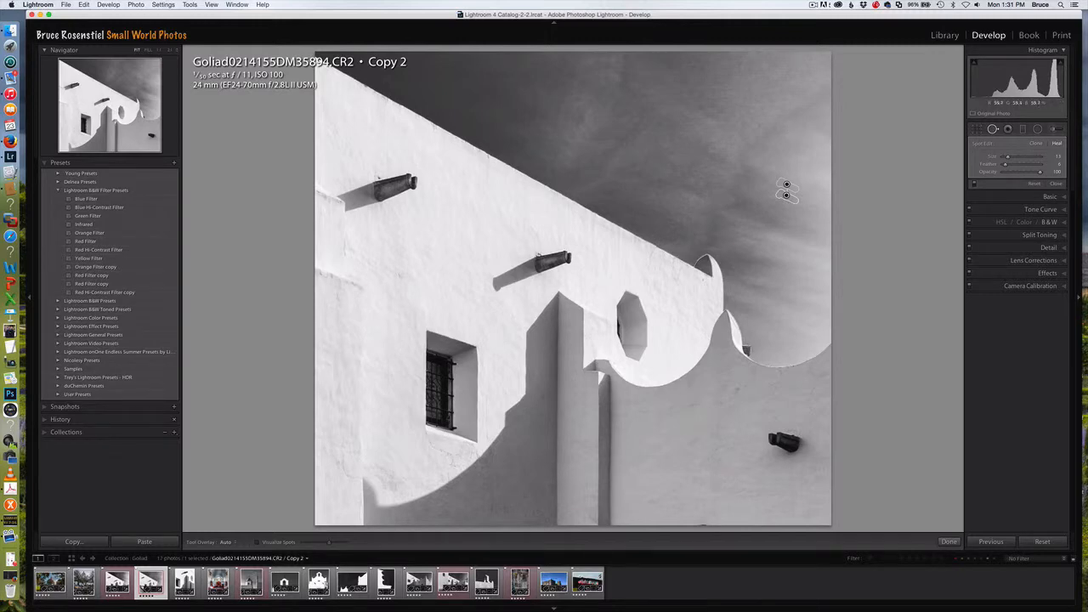
key("q")
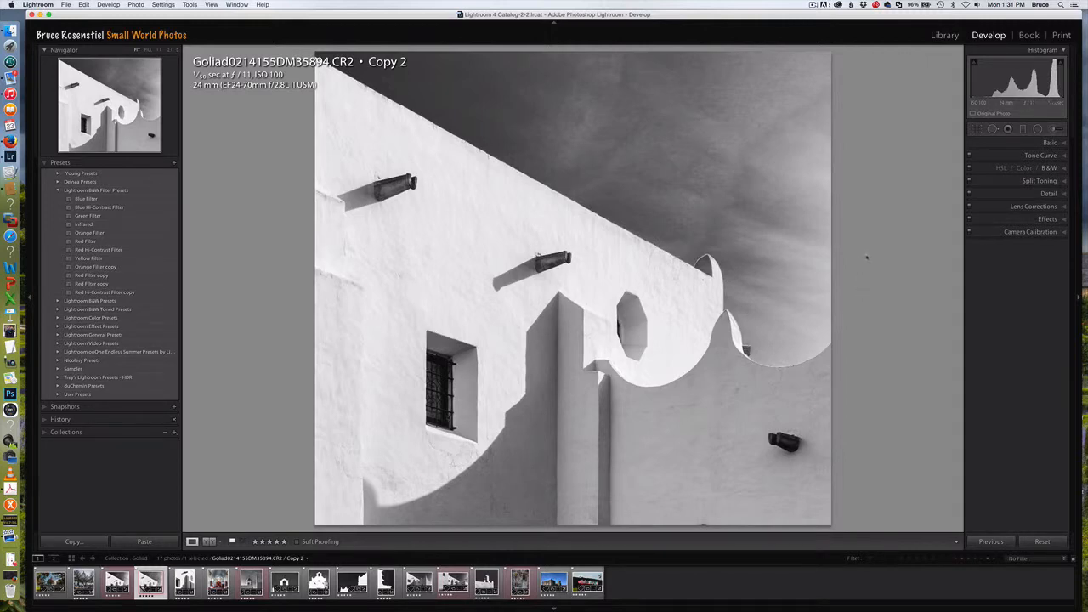
Paint the Noisy Sky adjustment brush effect over the sky up to the roofline, check it enlarged, and finish the brush edit
left_click(1055, 129)
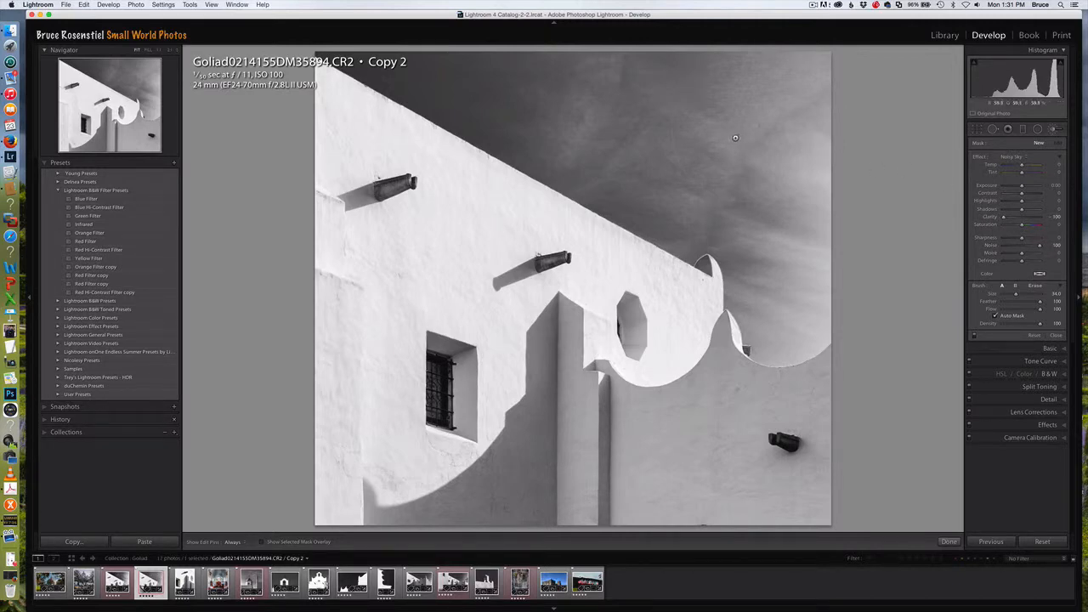
key("h")
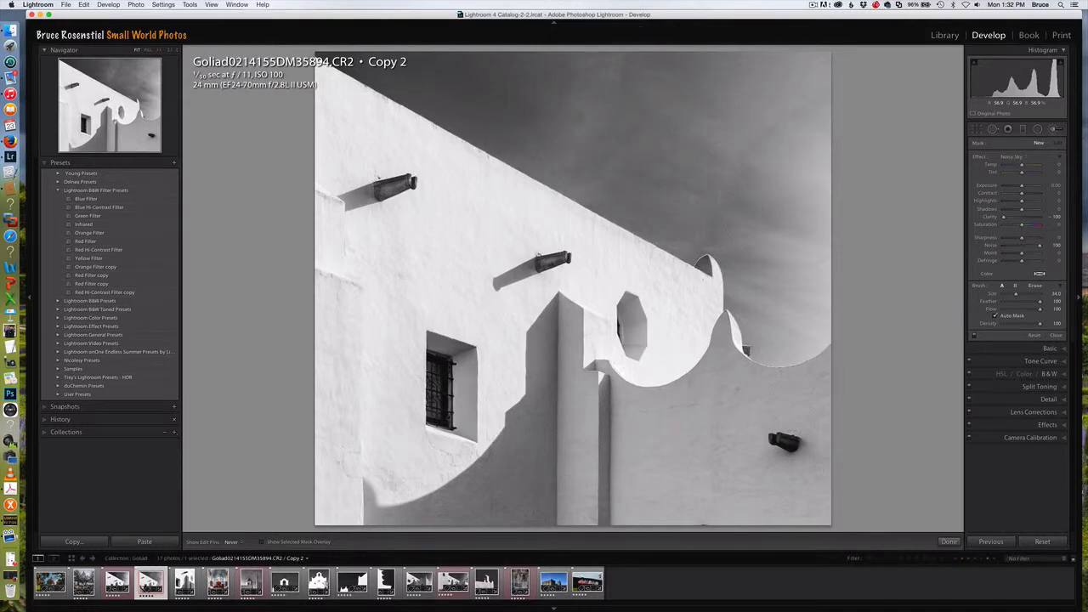
left_click_drag(581, 122, 418, 58)
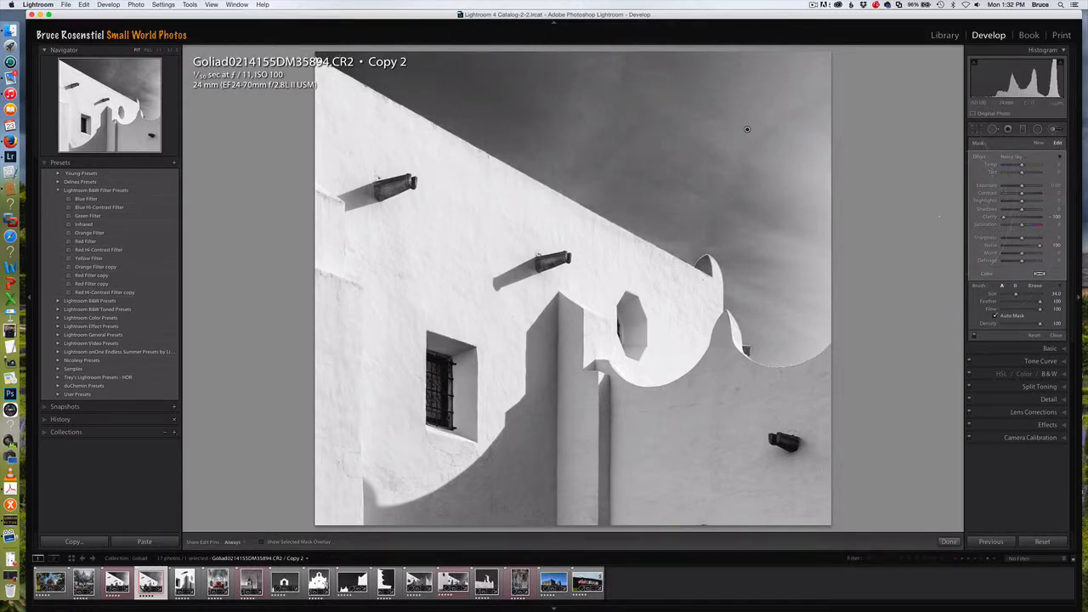
key("z")
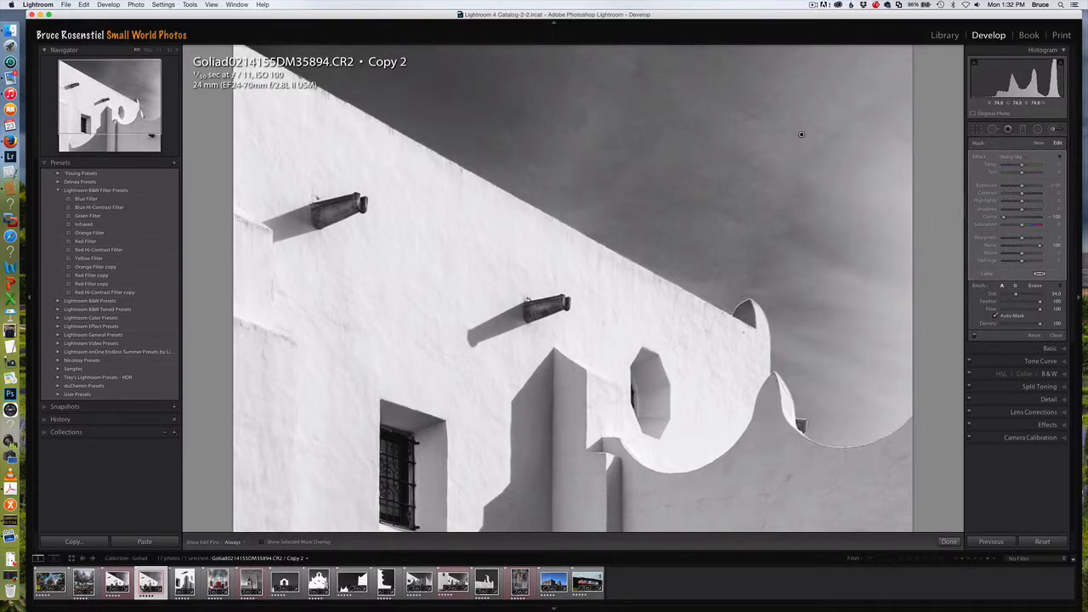
key("z")
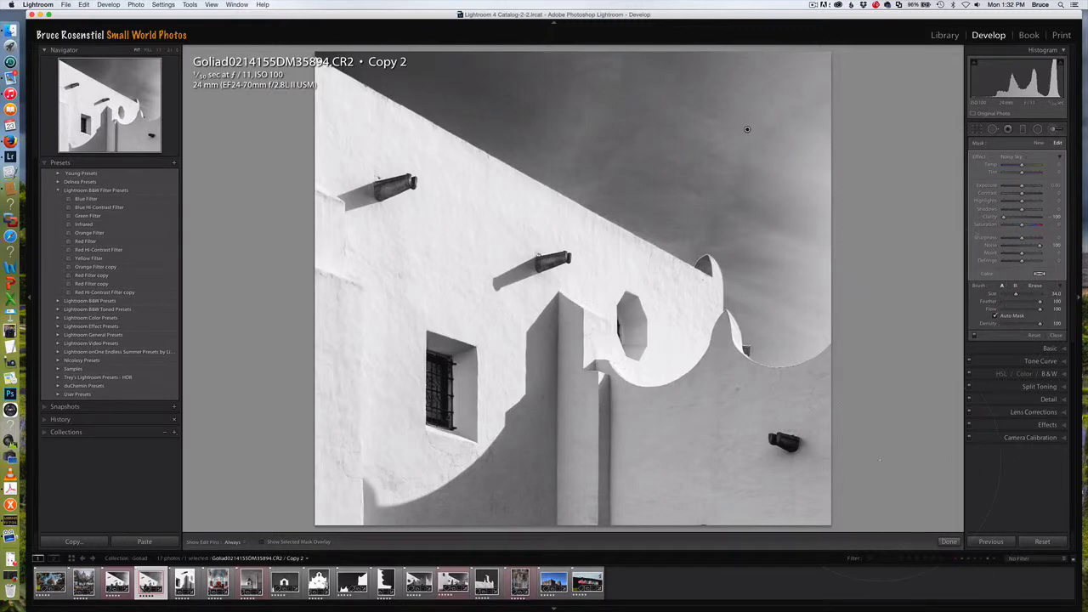
left_click(949, 542)
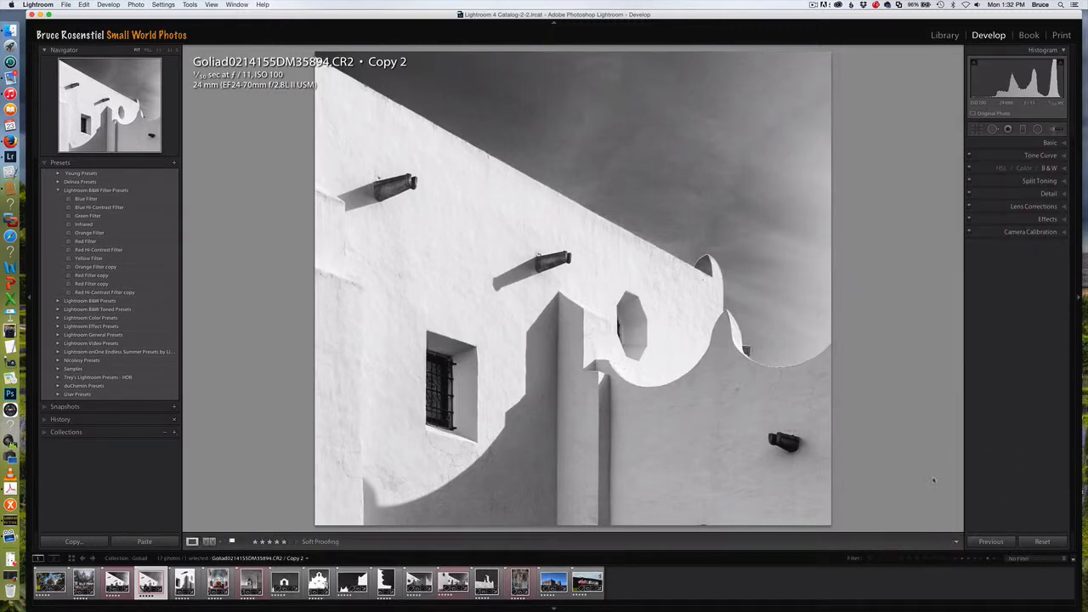